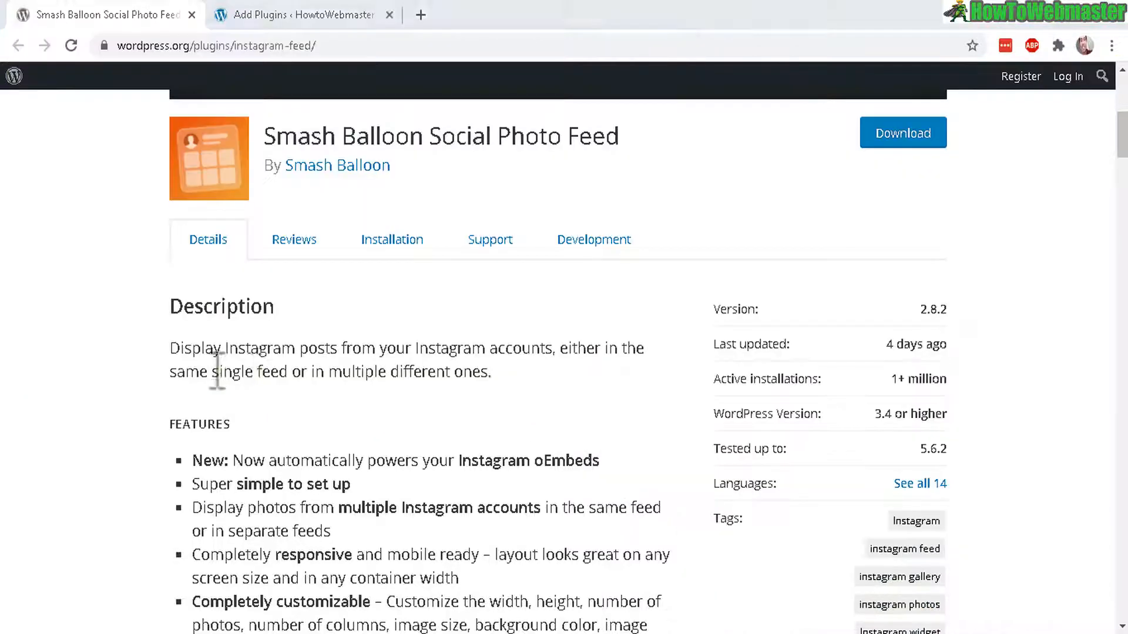
Install and activate the Smash Balloon Social Photo Feed plugin from the plugin search results.
left_click_drag(213, 372, 501, 383)
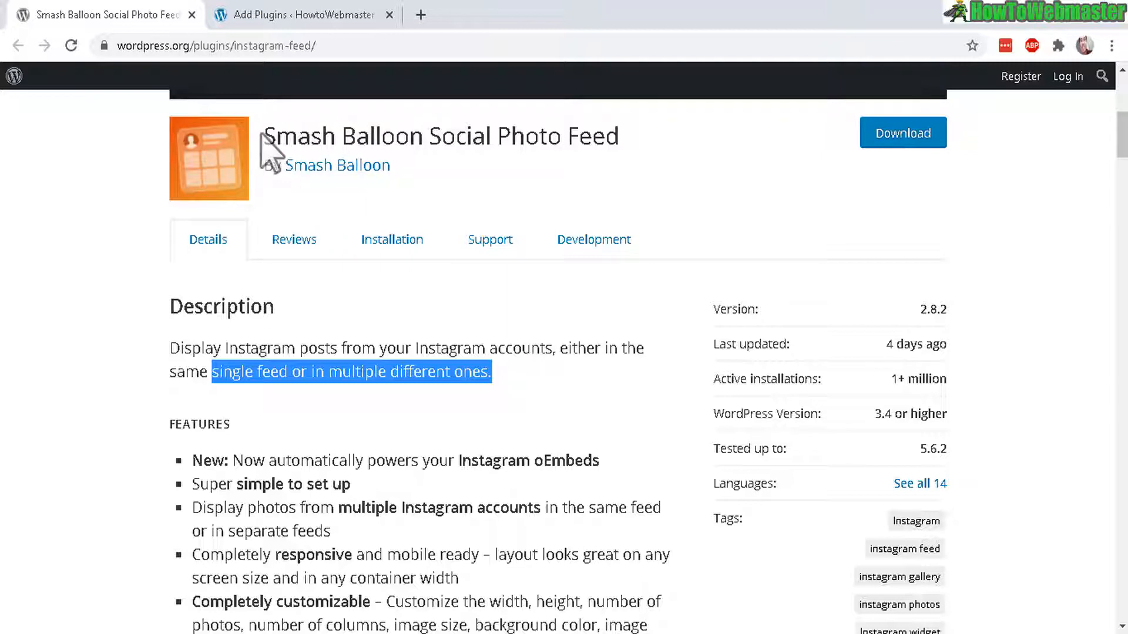
left_click_drag(269, 135, 601, 144)
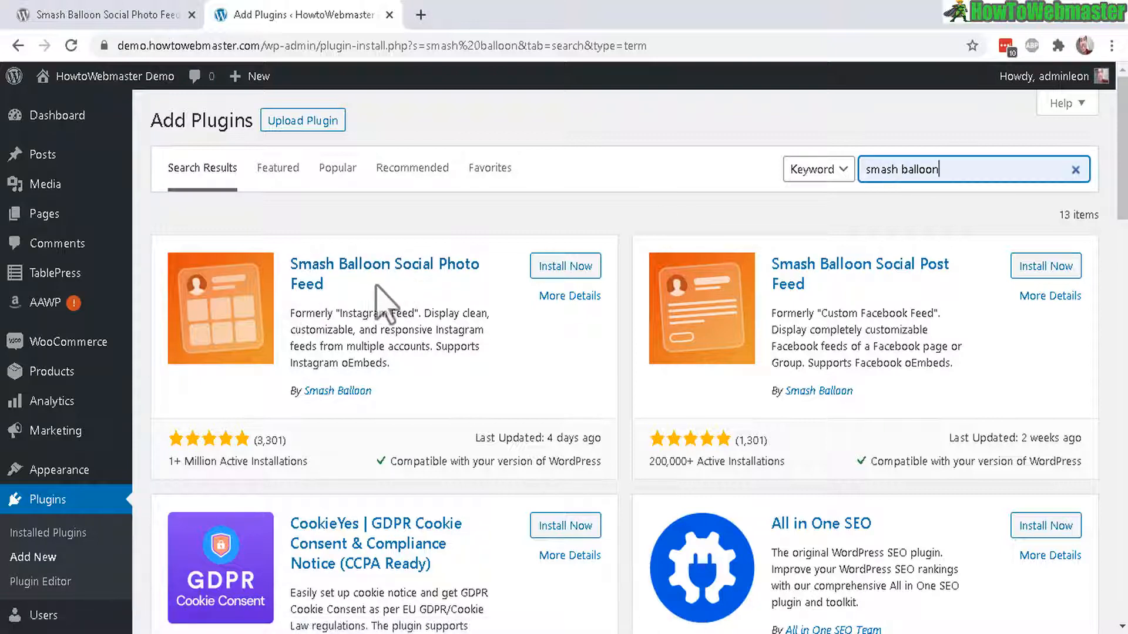
left_click_drag(355, 289, 401, 272)
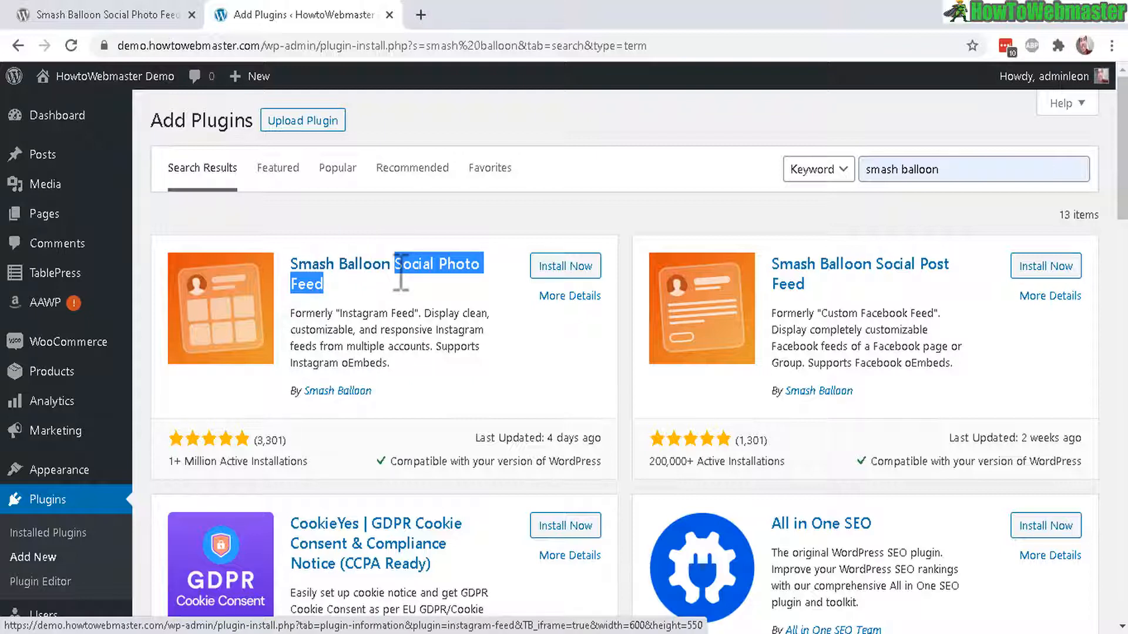
left_click(569, 267)
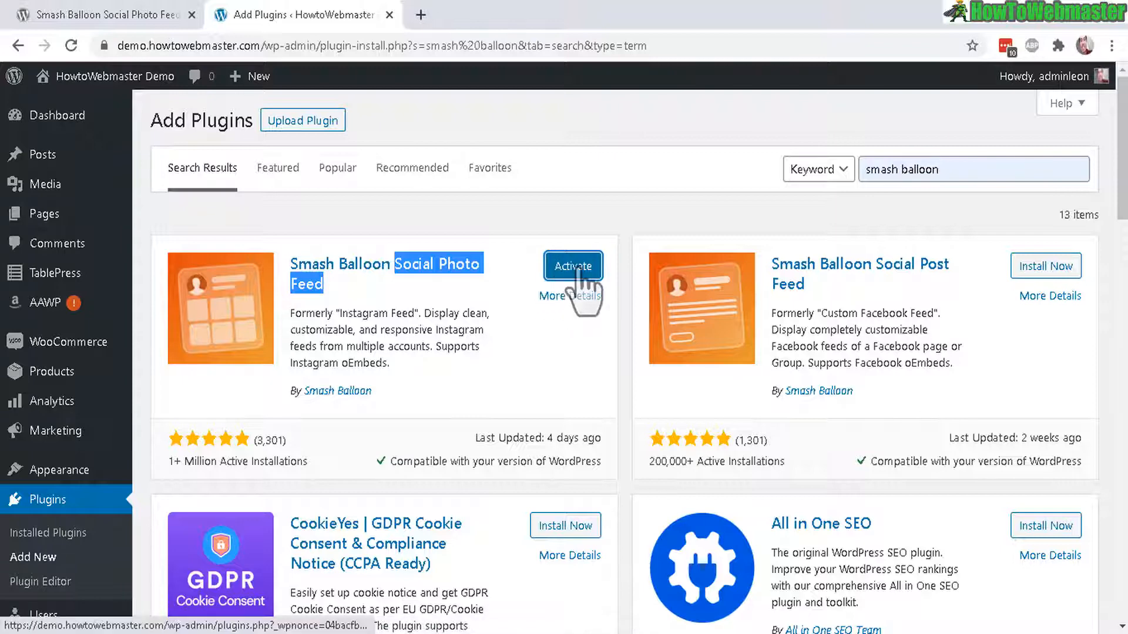
left_click(574, 266)
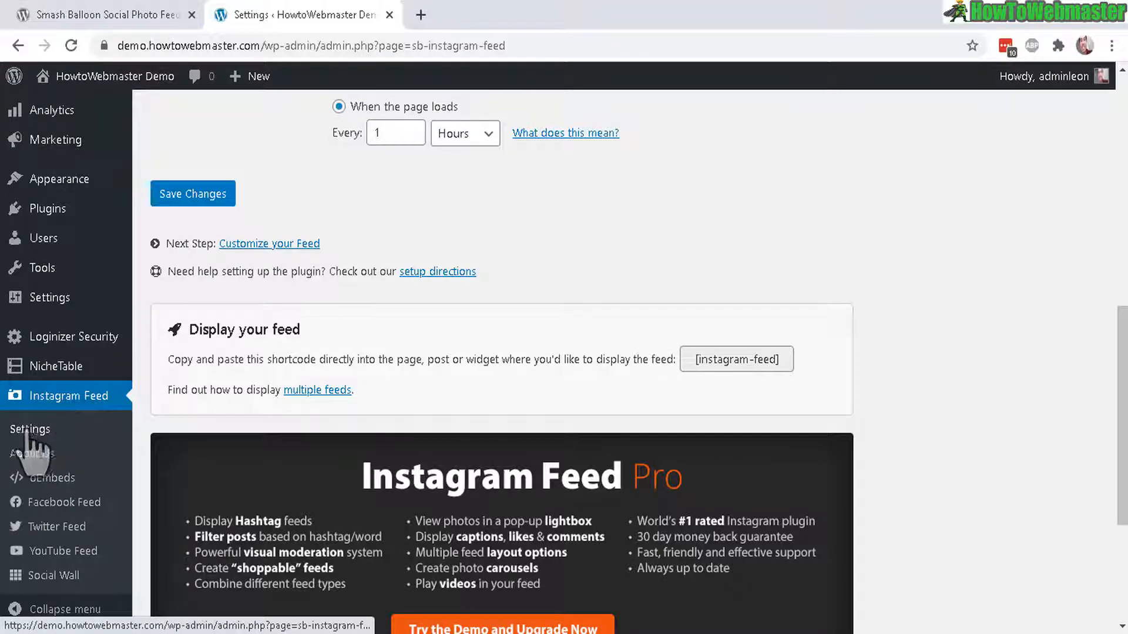
Connect the howtowebmaster Instagram account as a Personal profile, allowing Smash Balloon access to its profile information and media.
scroll(370, 165, "up", 8)
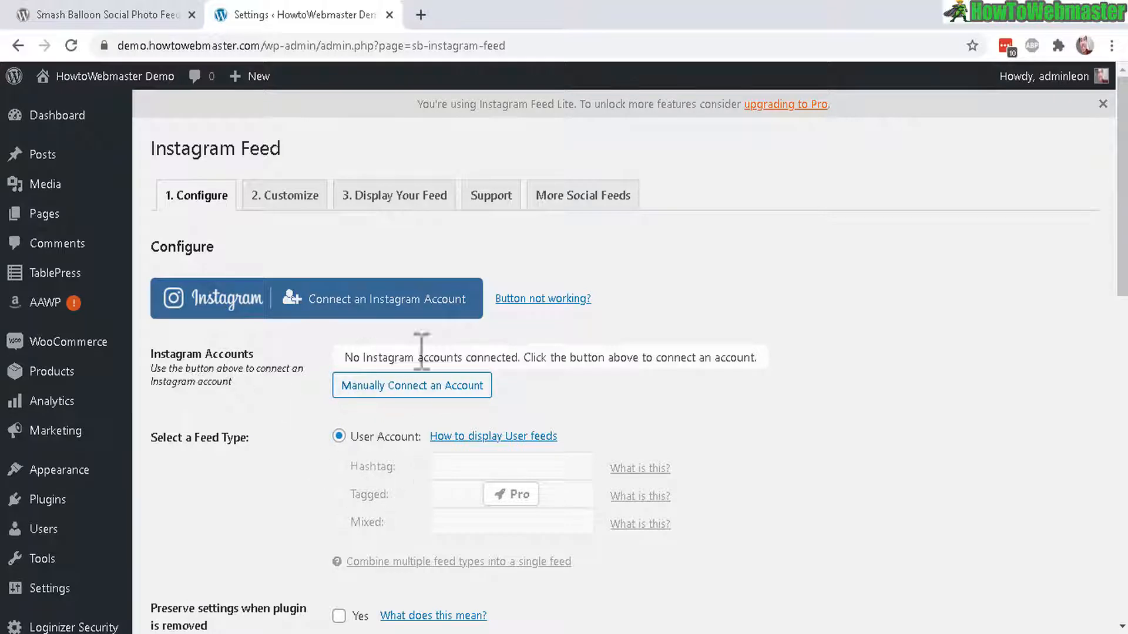
left_click(379, 327)
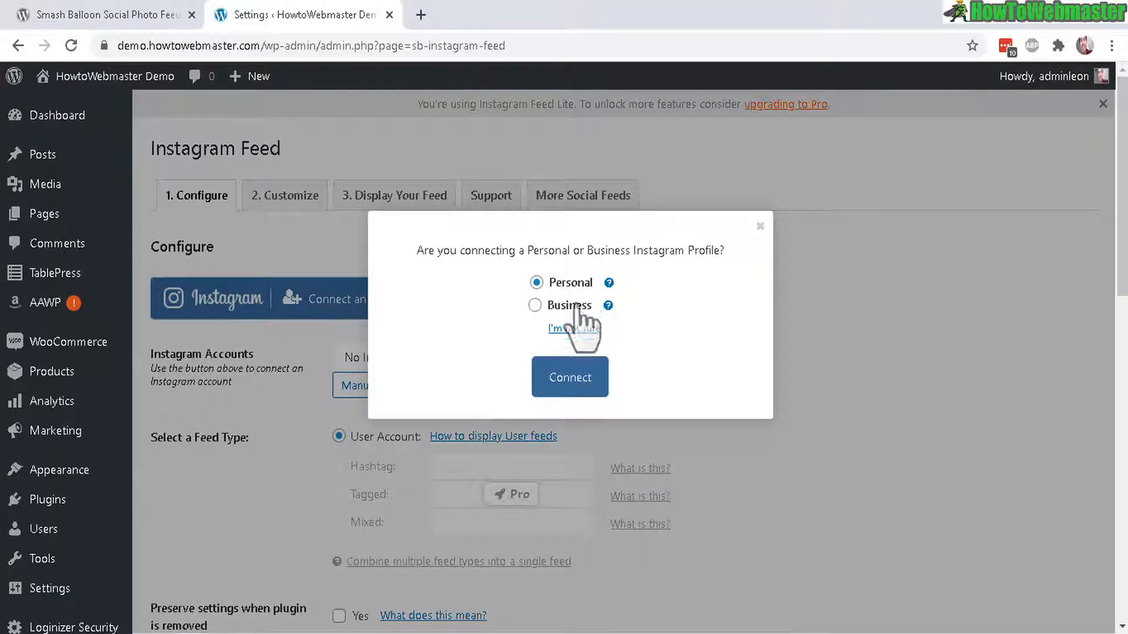
left_click(572, 385)
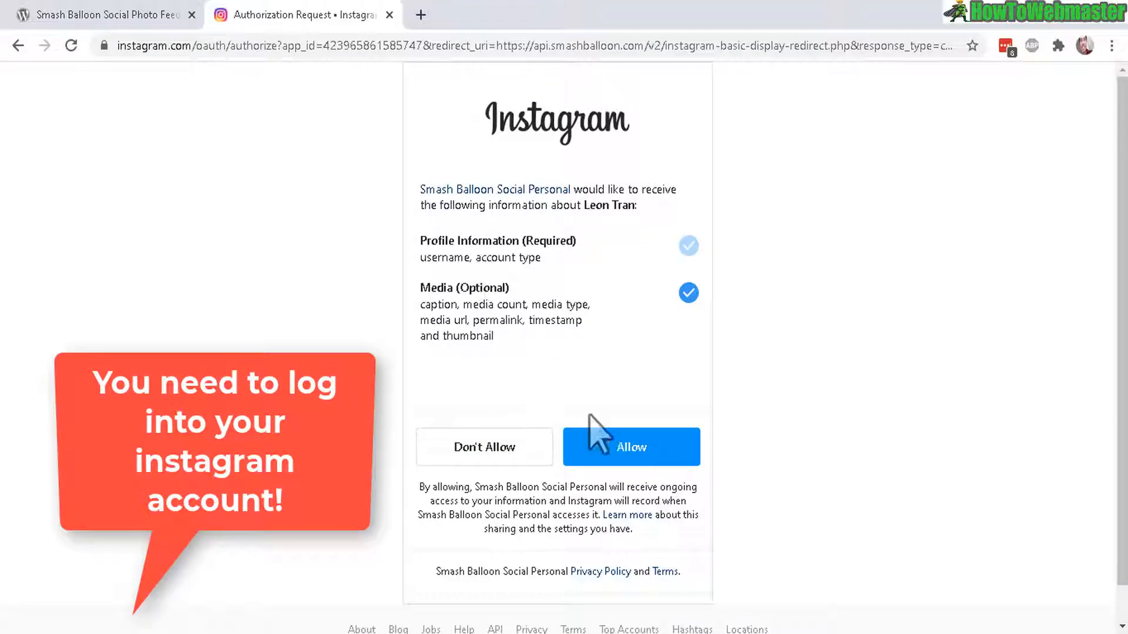
left_click(631, 448)
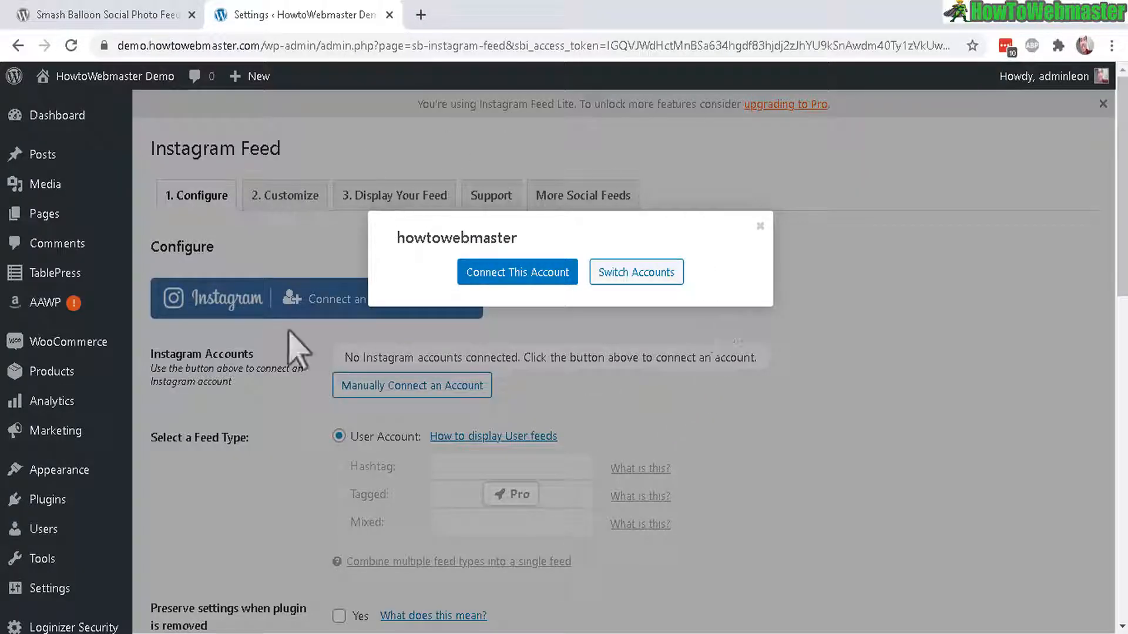
left_click(528, 274)
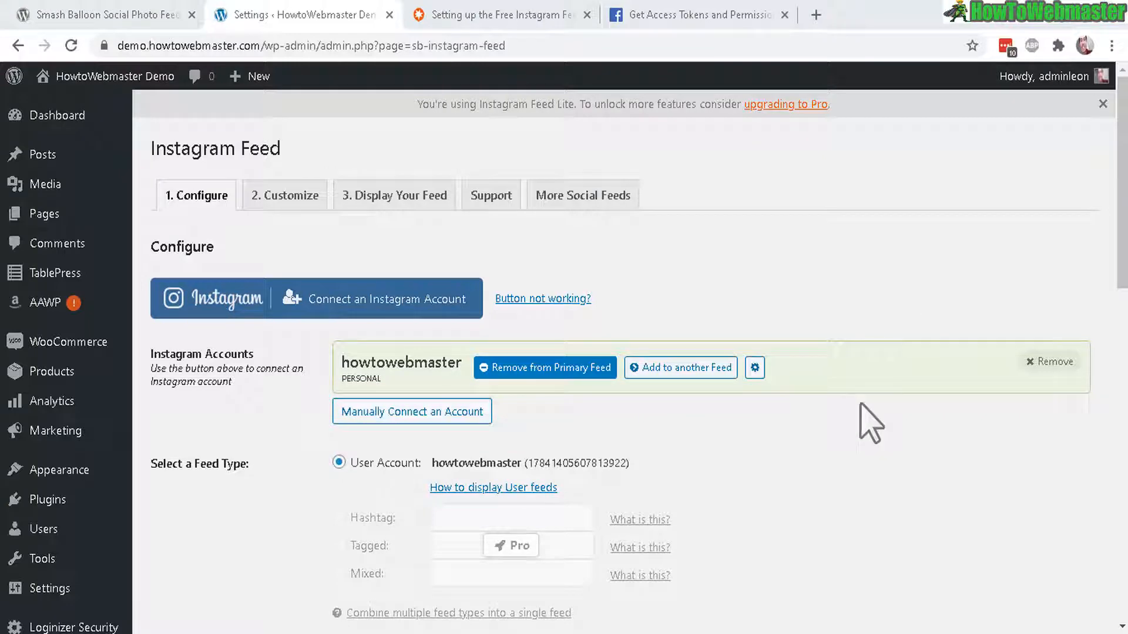
Connect a second Personal Instagram account and add it to the primary feed.
left_click(346, 302)
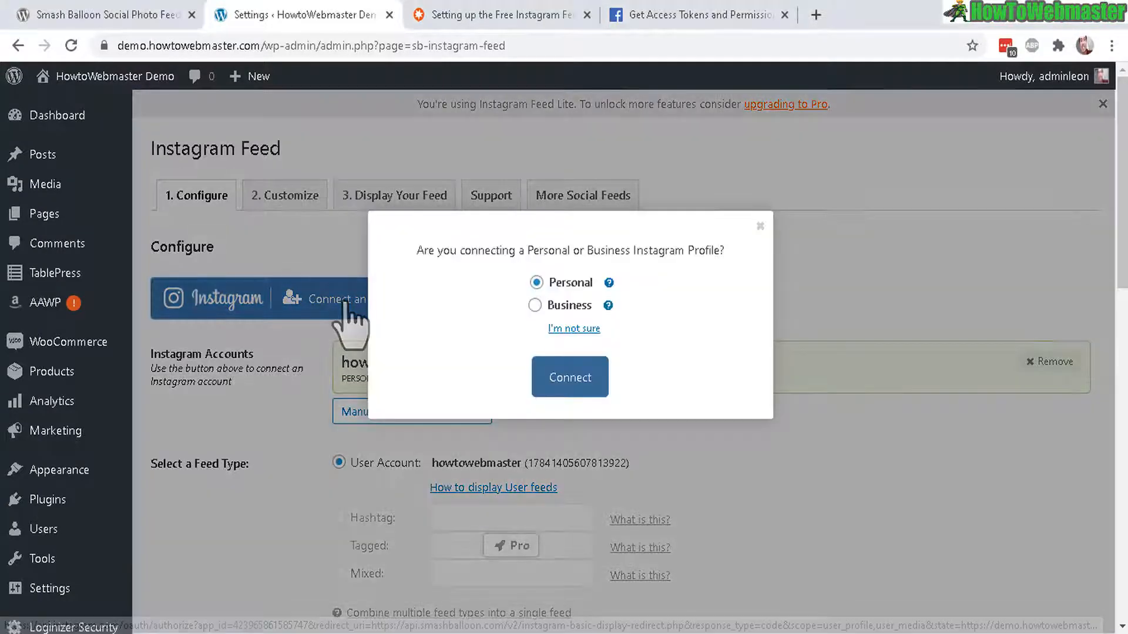
left_click(572, 380)
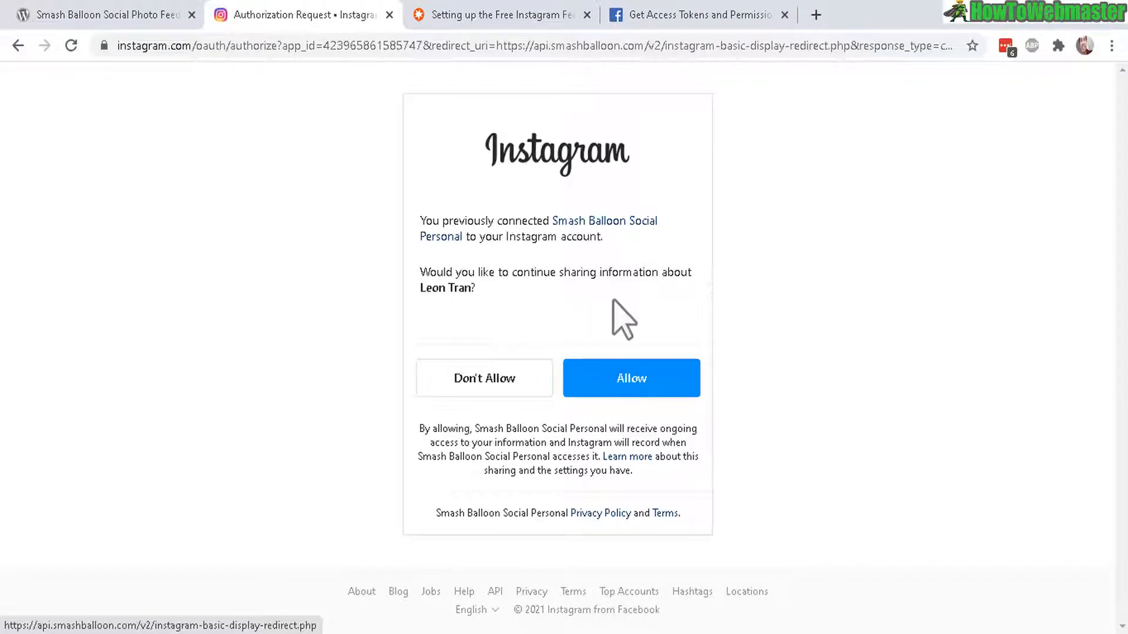
left_click(635, 379)
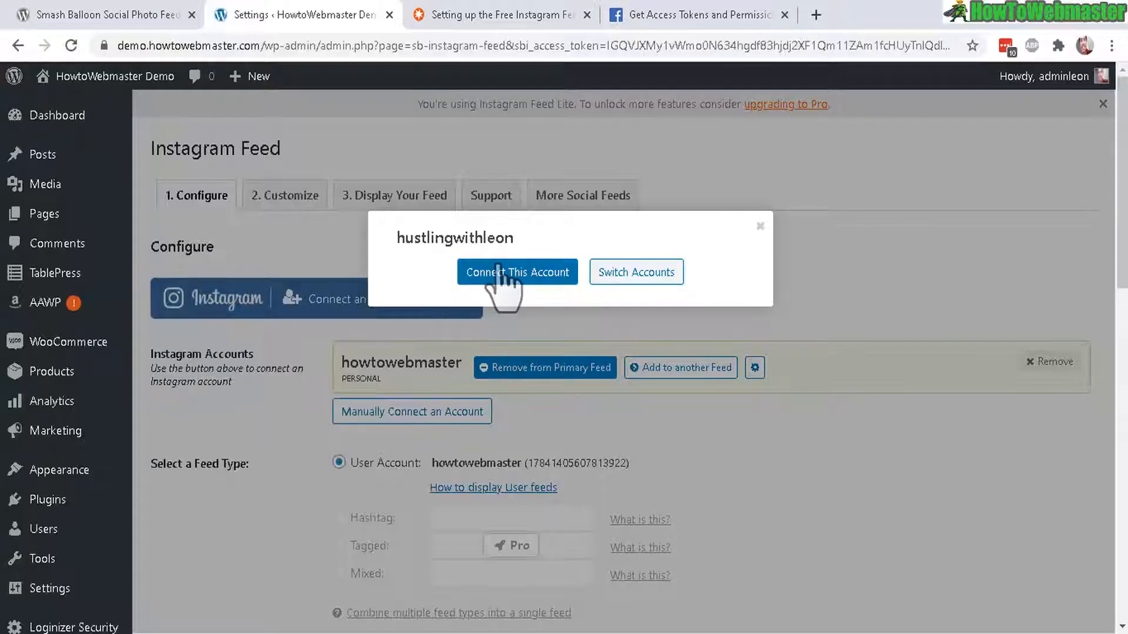
left_click(506, 270)
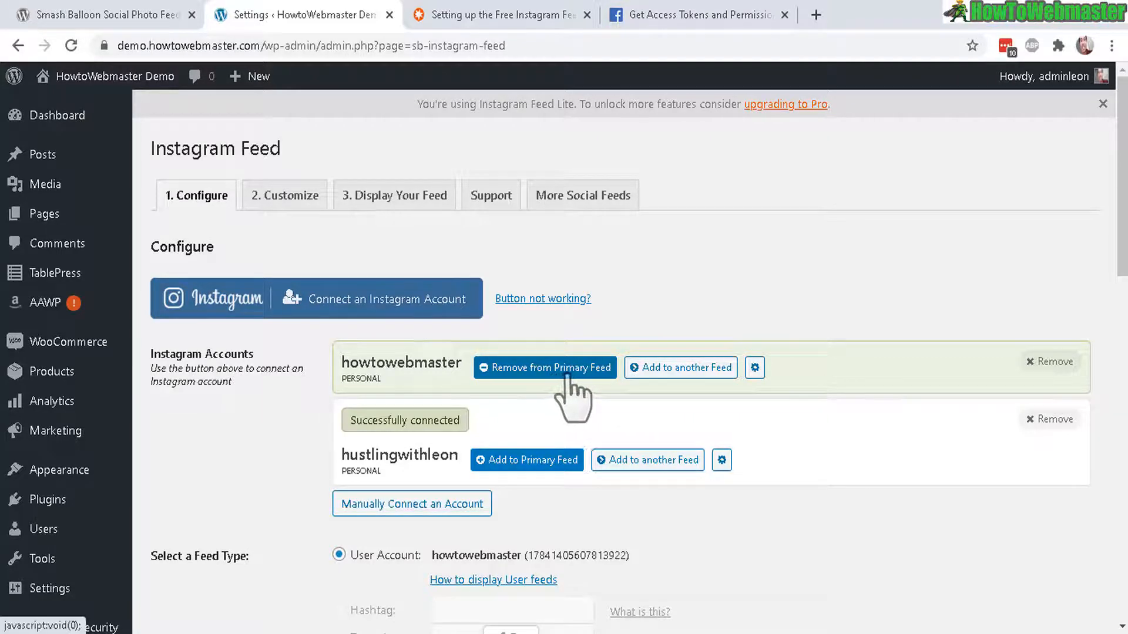
left_click(526, 460)
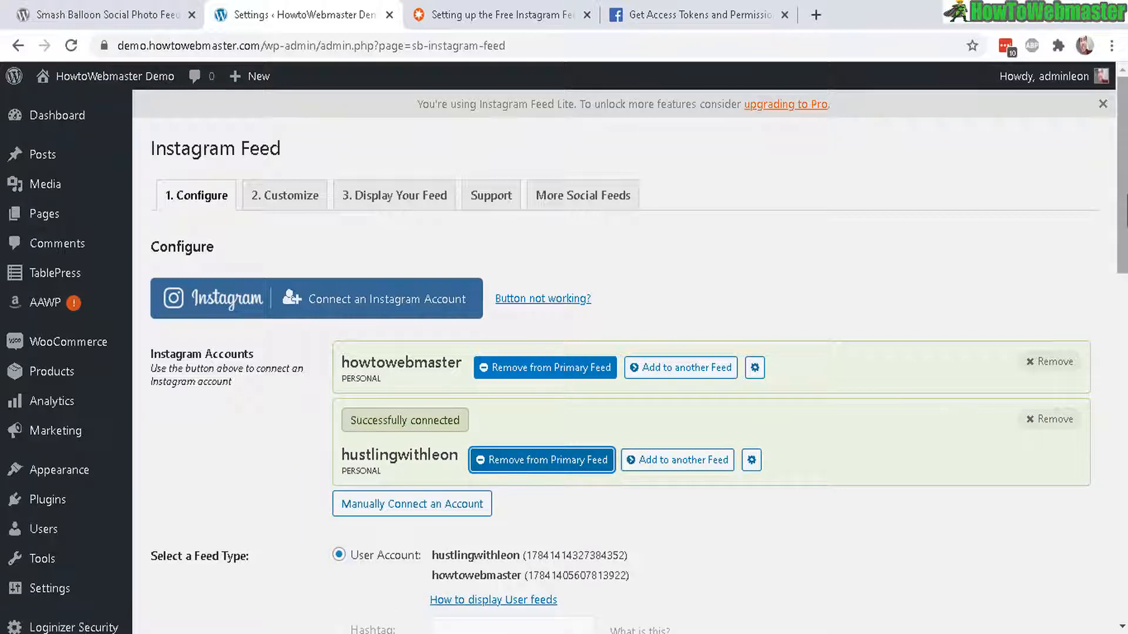
Look through the Instagram feed's customization settings from the general options to the end of the page.
left_click(277, 204)
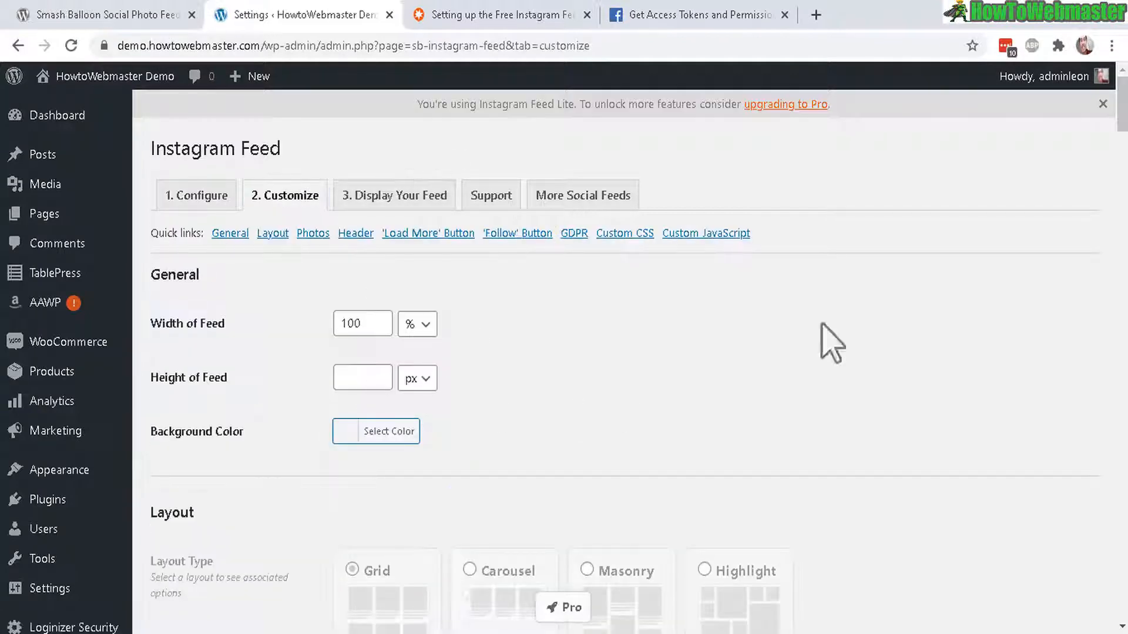
left_click_drag(1119, 128, 1110, 505)
left_click_drag(1088, 575, 1111, 14)
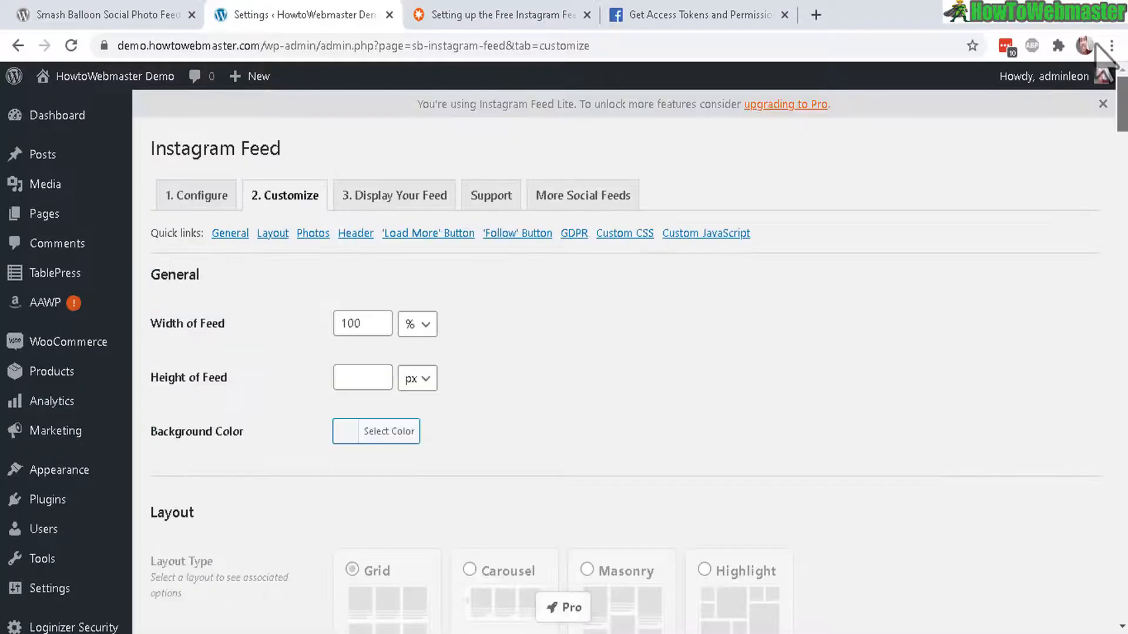
Copy the [instagram-feed] shortcode from the plugin's instructions for displaying the feed.
left_click(394, 200)
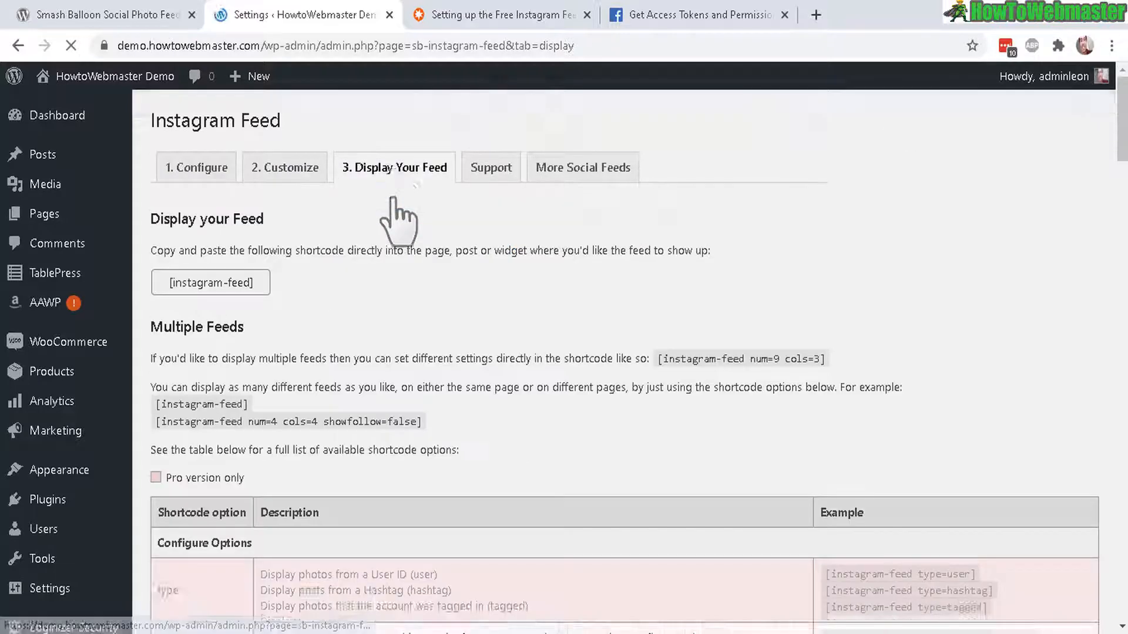
left_click(172, 311)
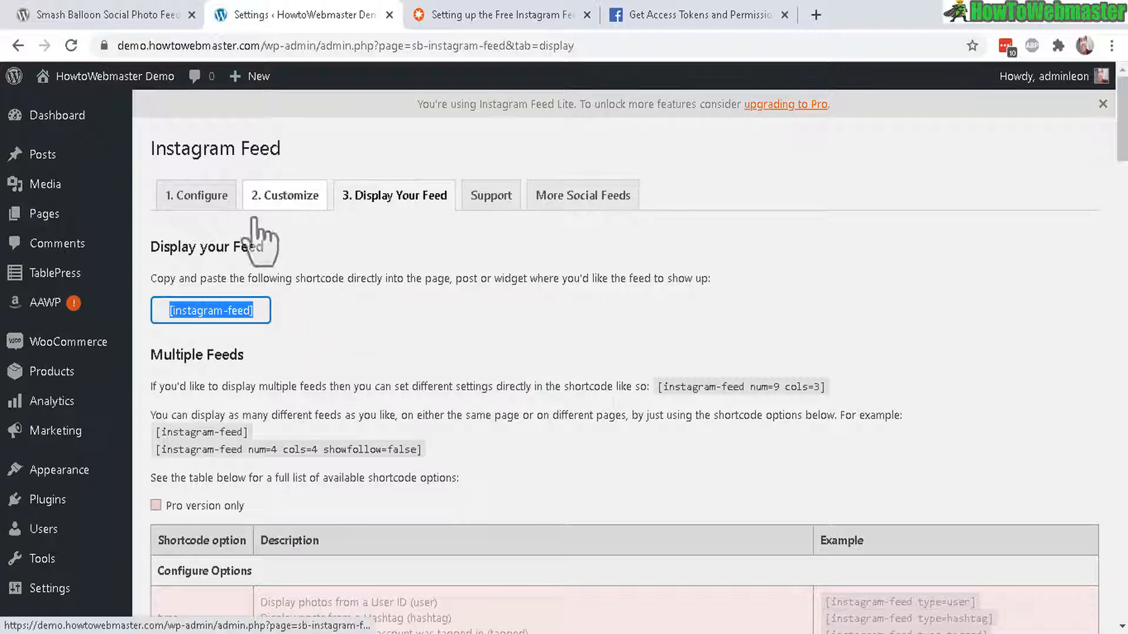
right_click(219, 312)
left_click(244, 327)
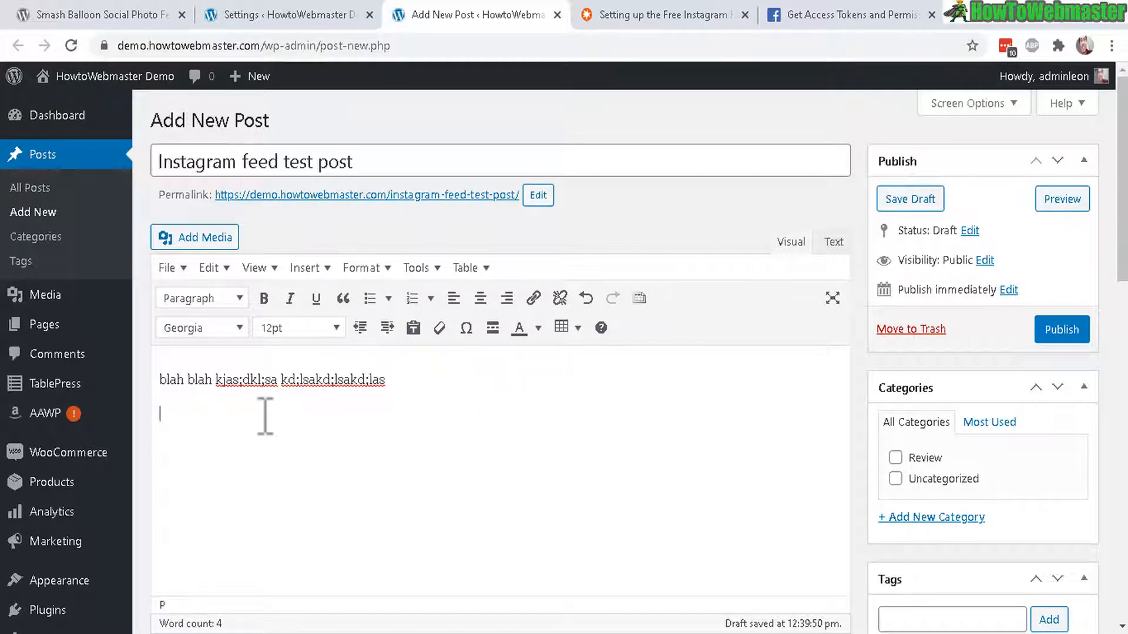
Paste the [instagram-feed] shortcode on the empty line below the text of the "Instagram feed test post".
right_click(265, 416)
left_click(310, 250)
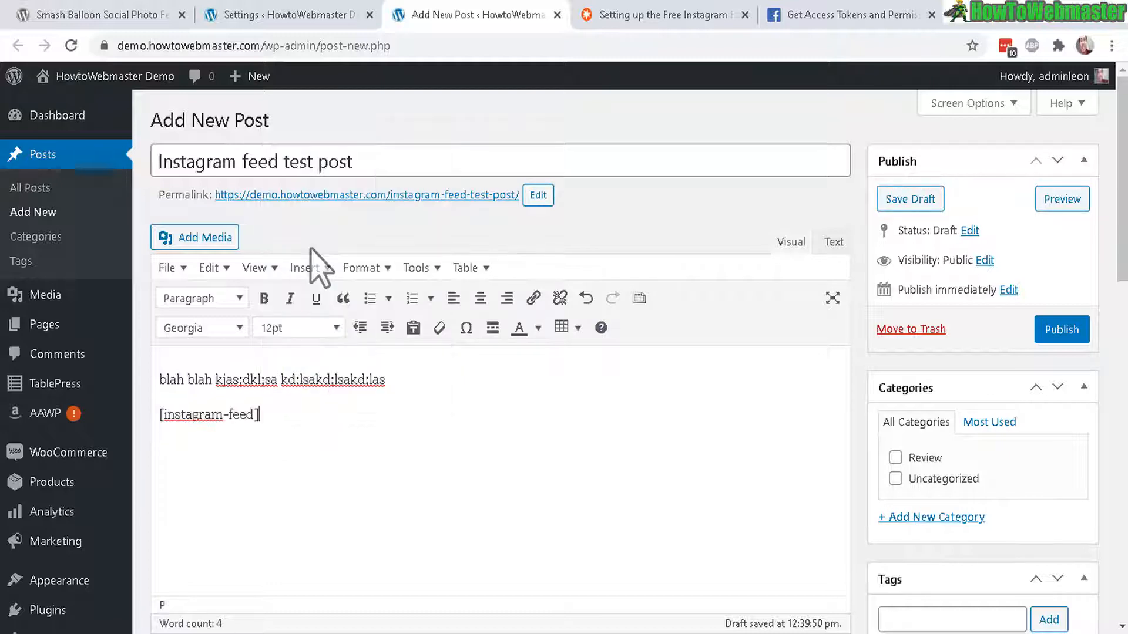
left_click_drag(259, 416, 167, 416)
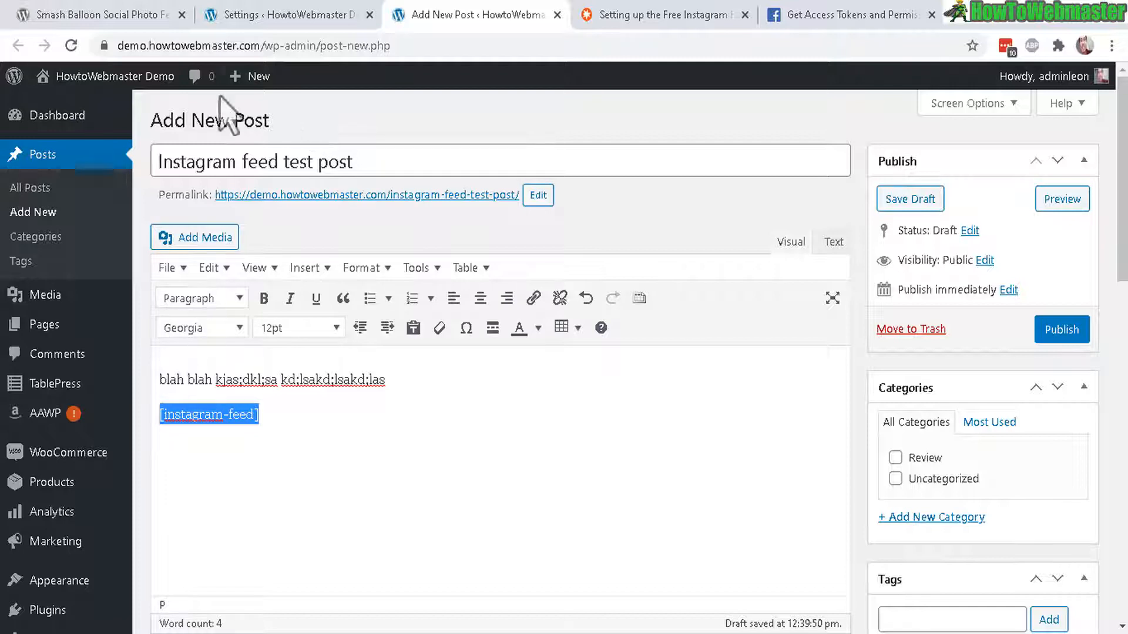
left_click(289, 443)
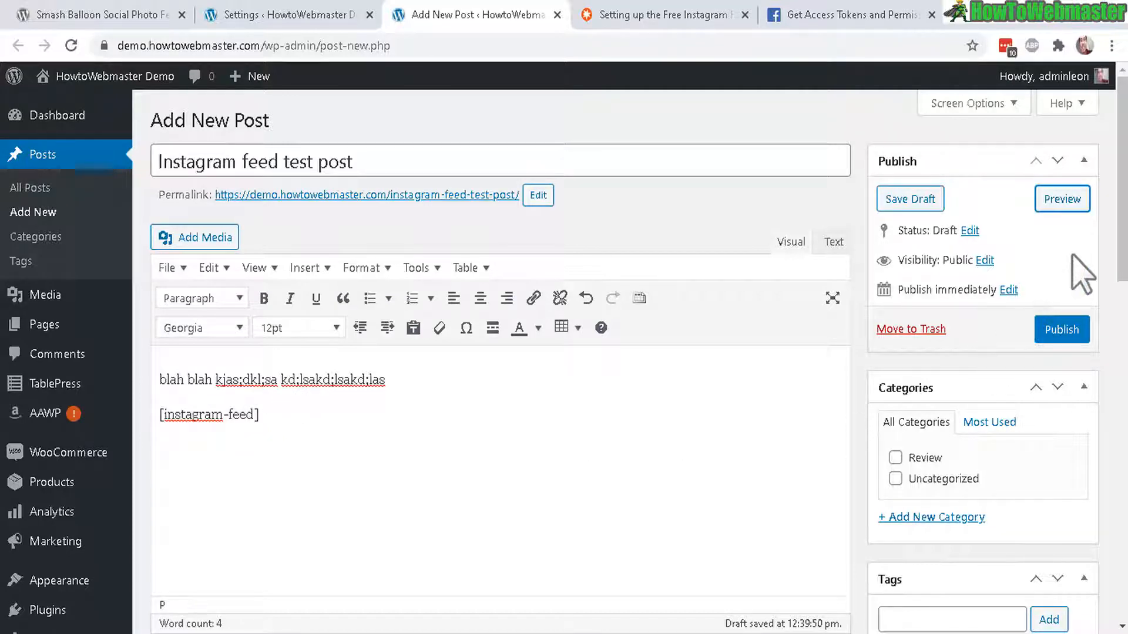
Preview the test post and examine the embedded Instagram feed down to its end.
left_click(1076, 200)
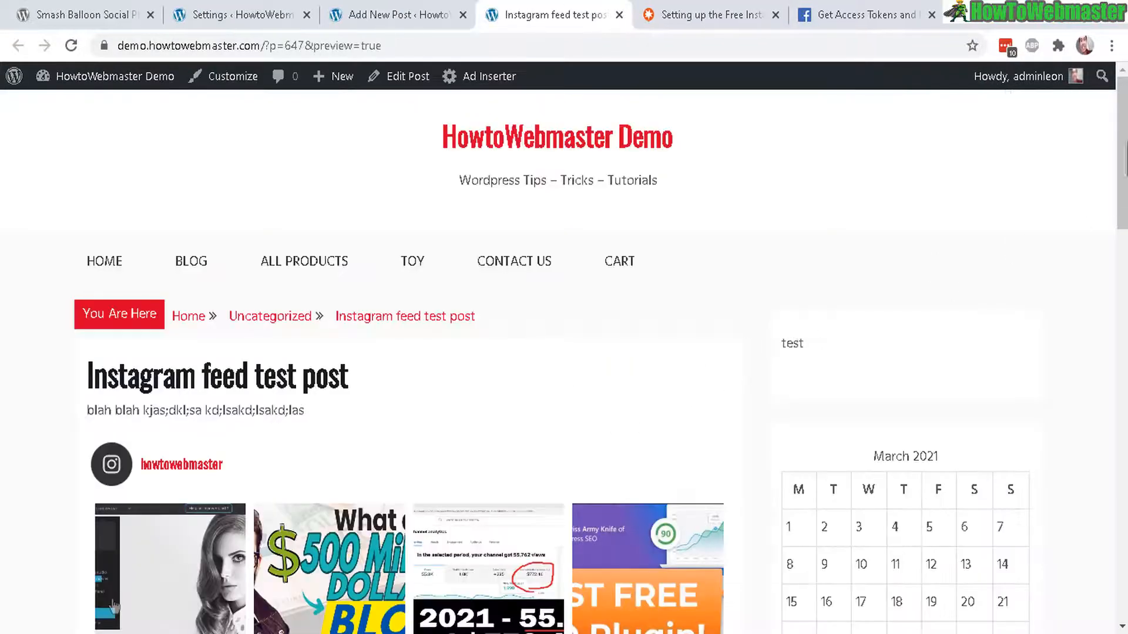
scroll(403, 213, "down", 3)
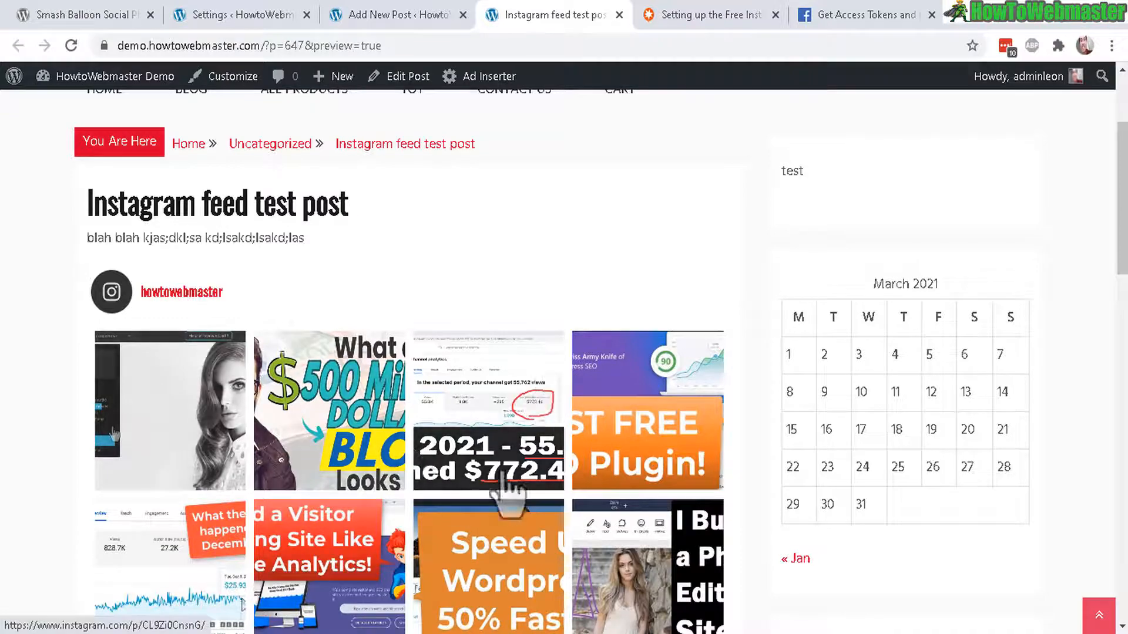
left_click_drag(1122, 201, 1120, 388)
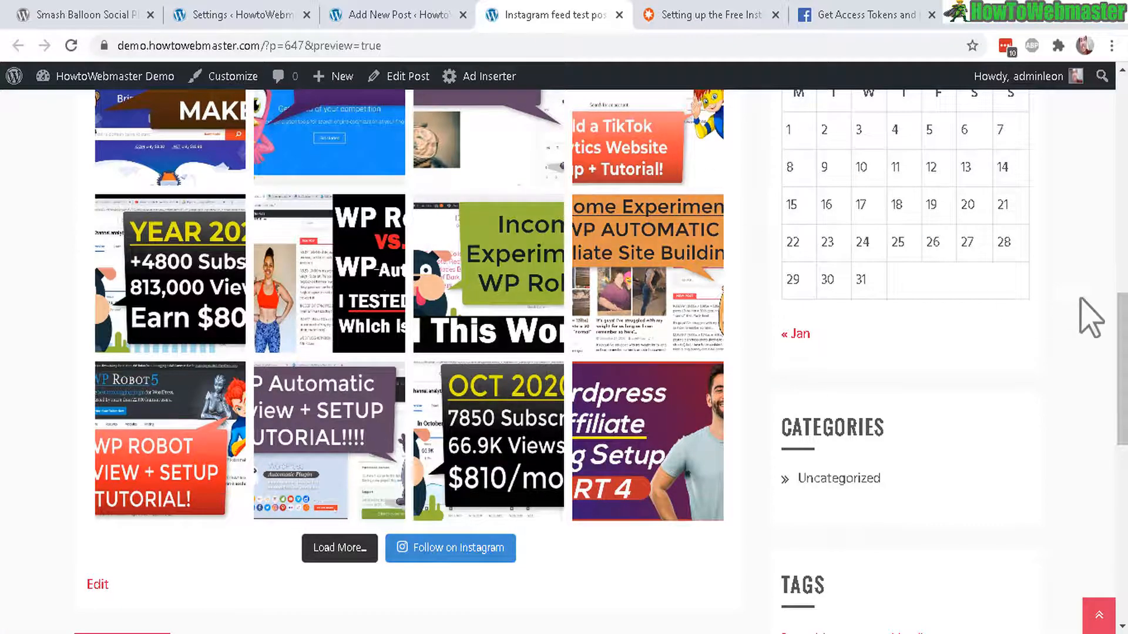
left_click_drag(1122, 329, 1122, 191)
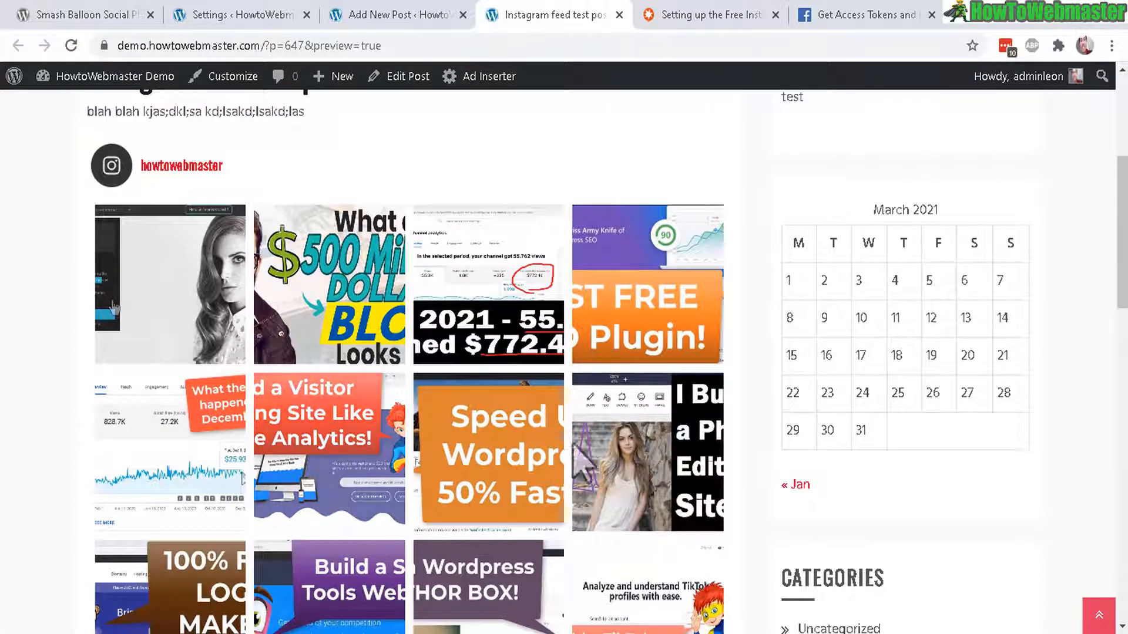
left_click(675, 423)
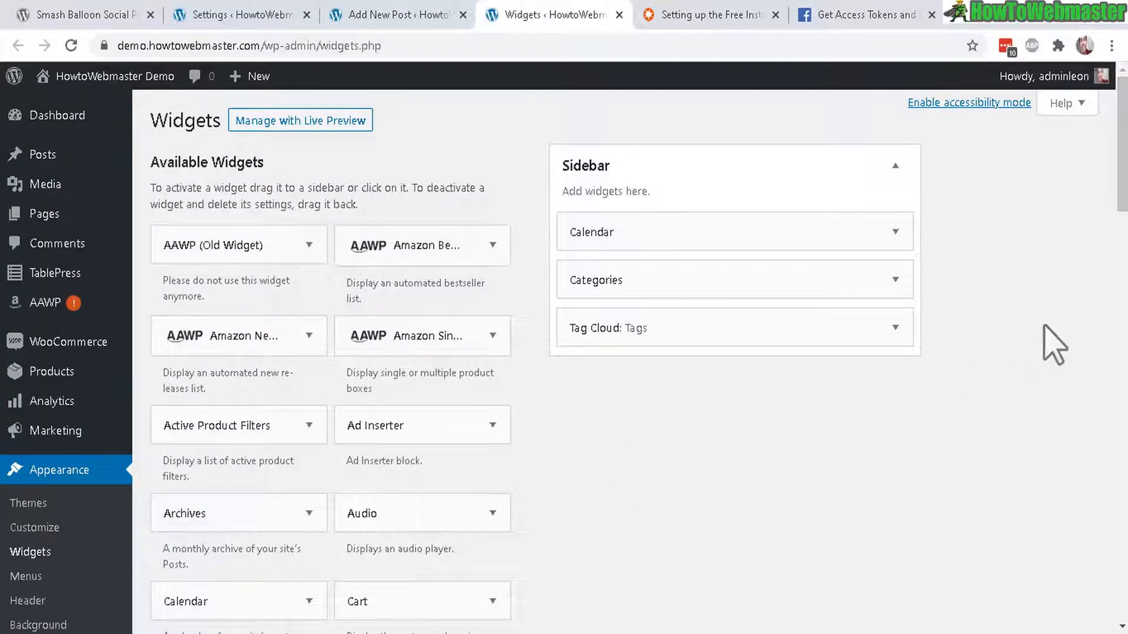
Add a Text widget to the Sidebar, paste the [instagram-feed] shortcode as its content and save it.
left_click_drag(1121, 165, 1074, 497)
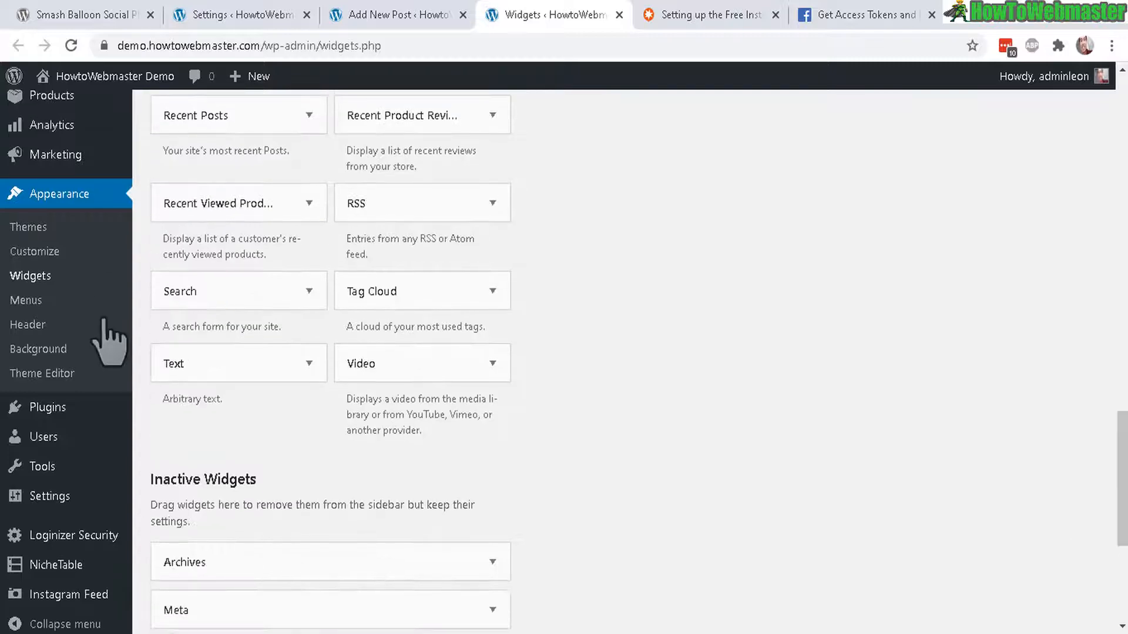
left_click(310, 364)
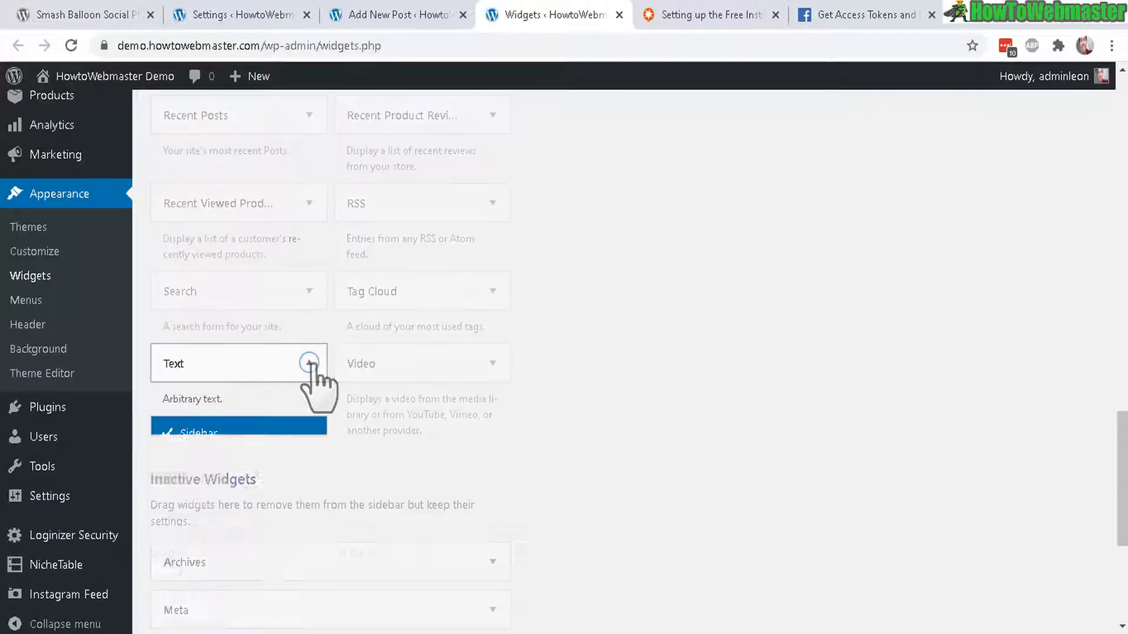
left_click(281, 474)
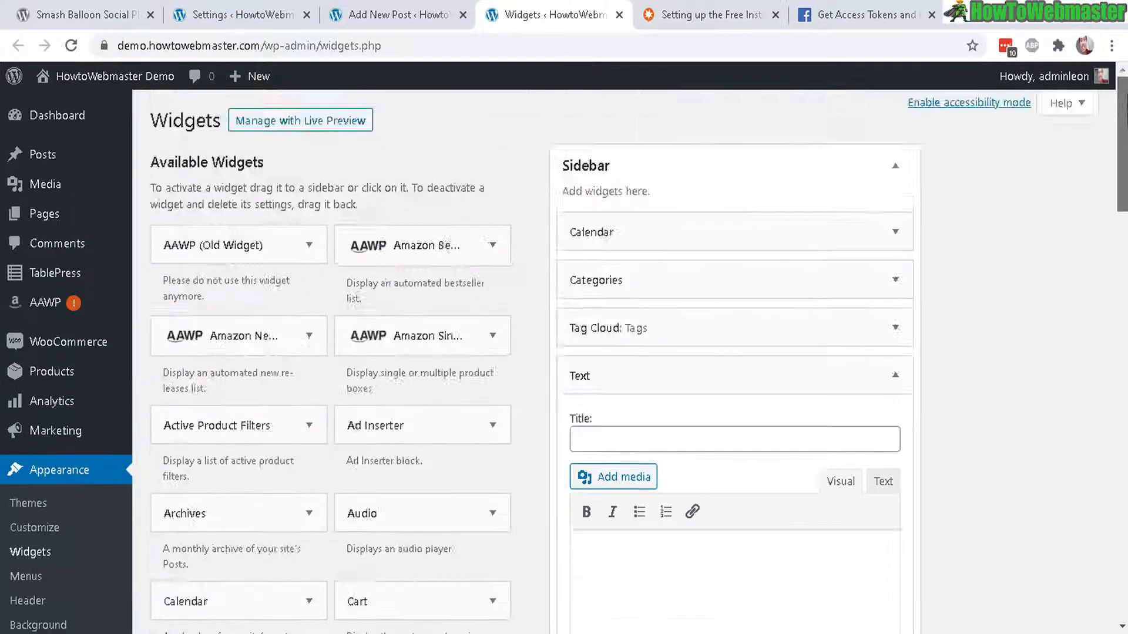
key("ctrl+v")
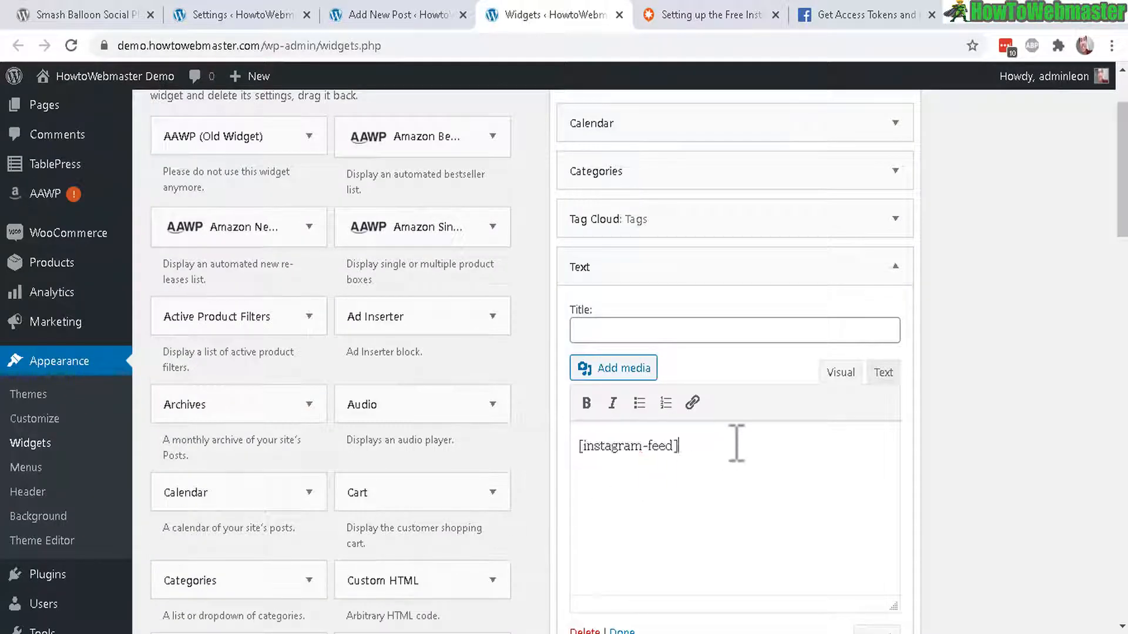
left_click_drag(680, 446, 574, 446)
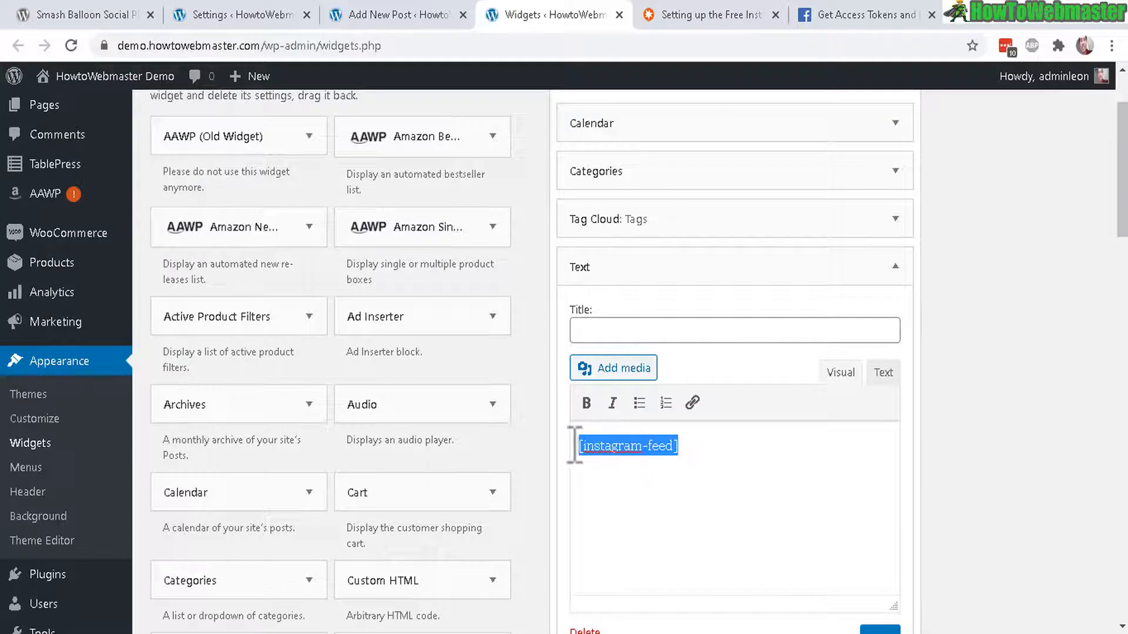
scroll(1070, 315, "down", 2)
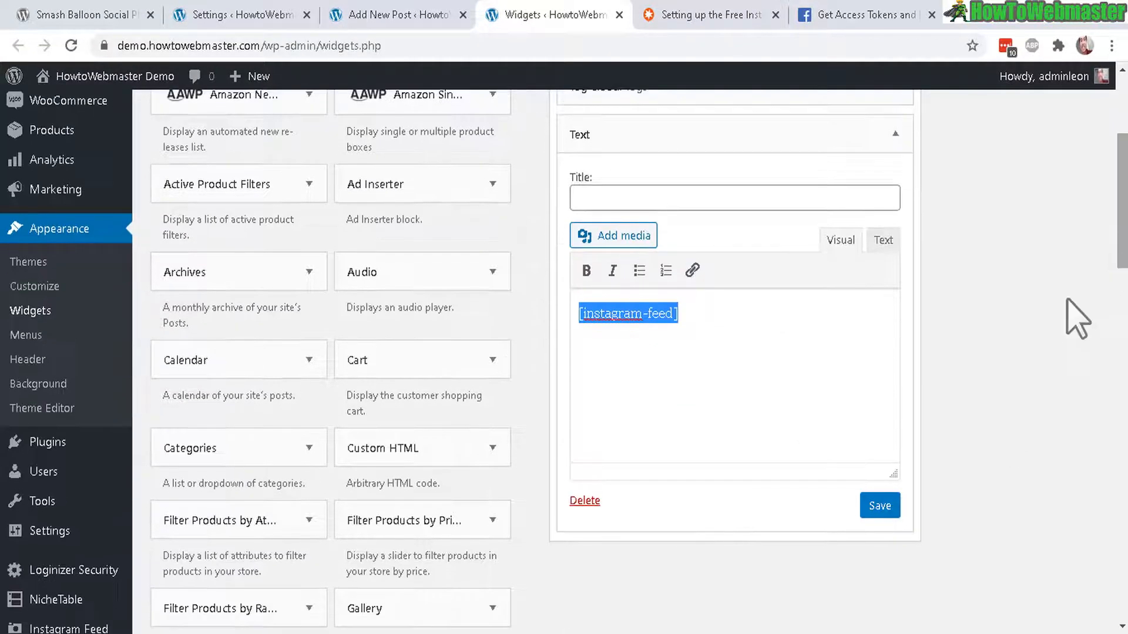
left_click(879, 510)
Visit the live site and check the Instagram feed in the home page's sidebar.
mouse_move(88, 76)
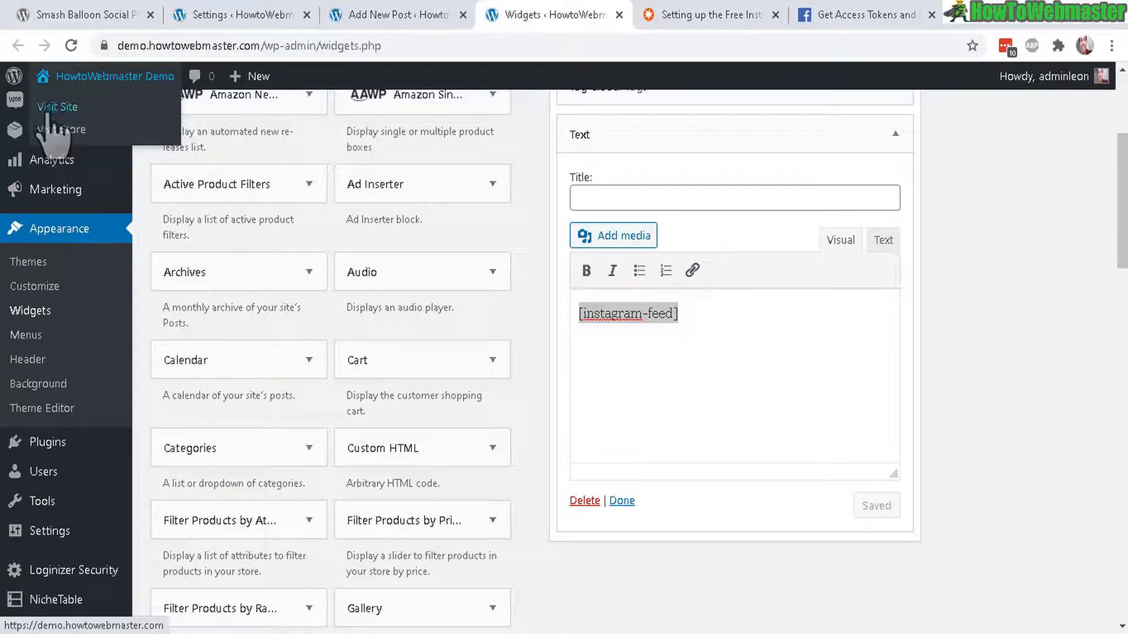
left_click(47, 107)
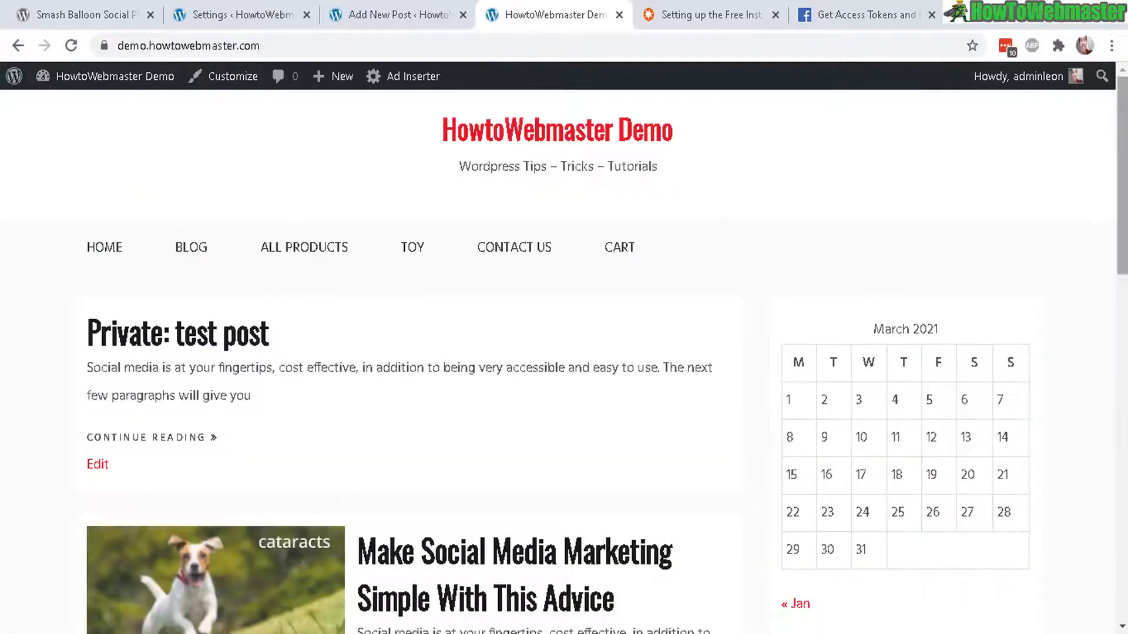
scroll(564, 352, "down", 1)
left_click_drag(1123, 167, 1119, 421)
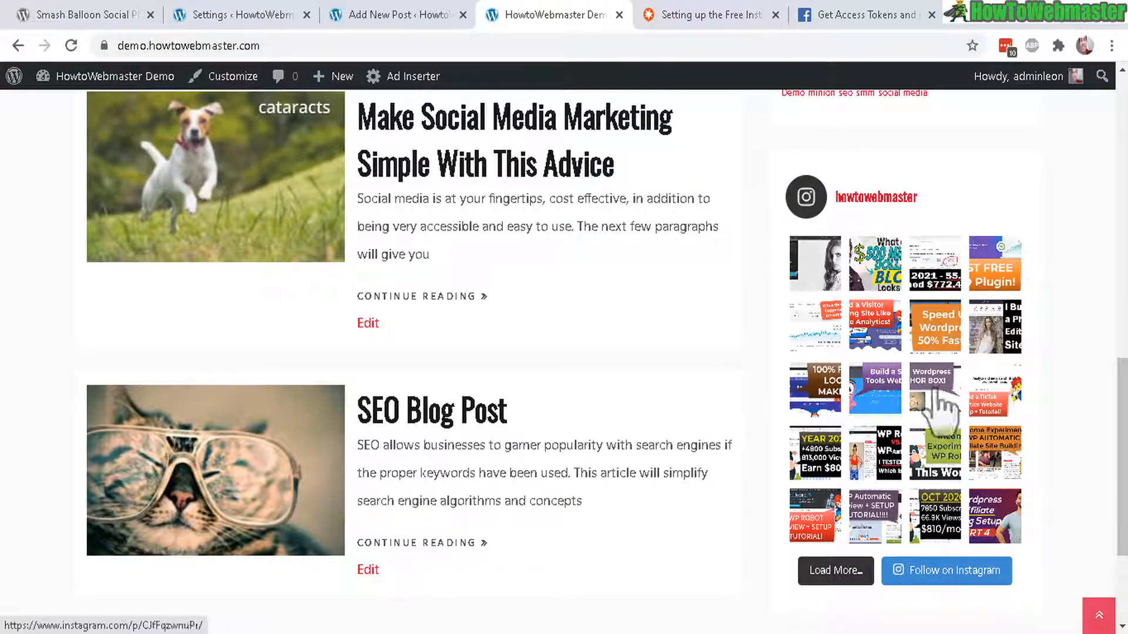